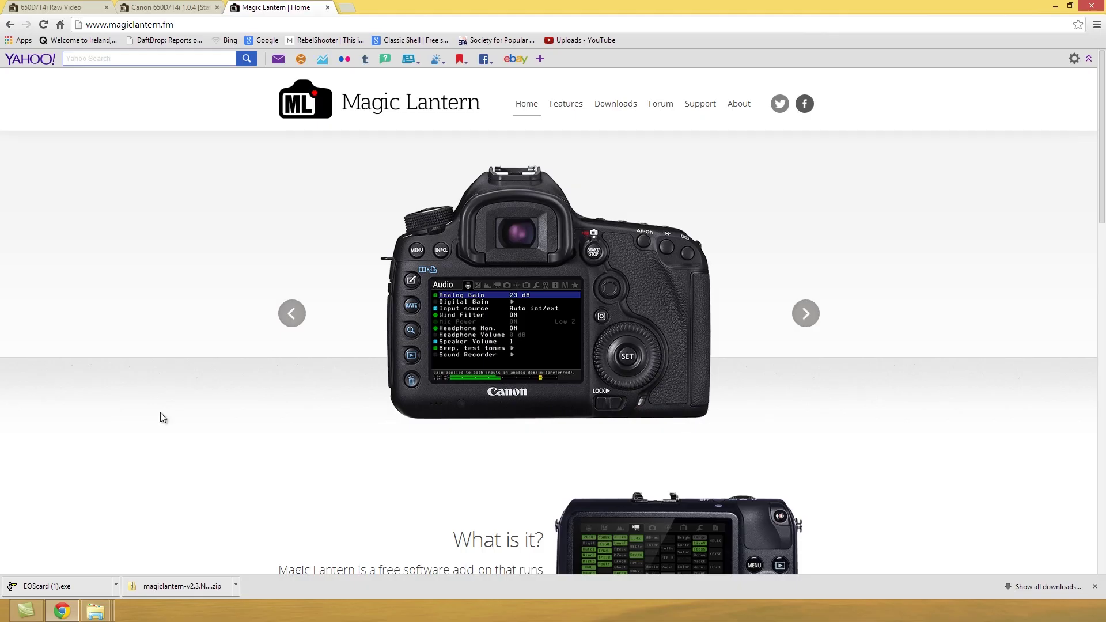
Permanently delete 650D.104.installer.fir from EOS_DIGITAL (J:) and minimize the card's window.
click(95, 611)
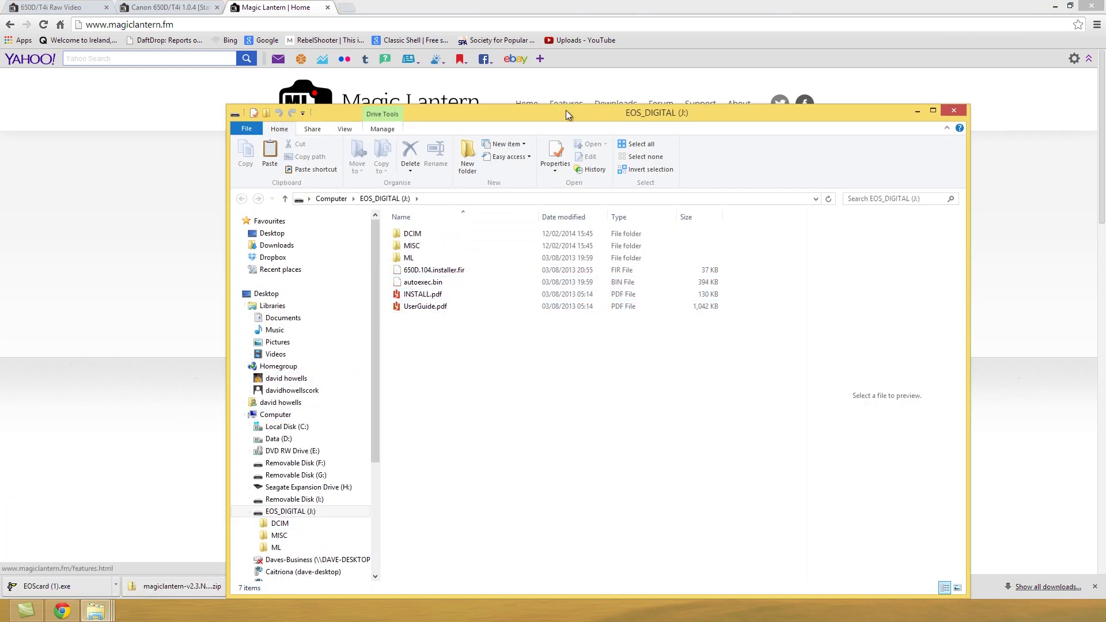
drag(567, 121, 579, 260)
click(426, 411)
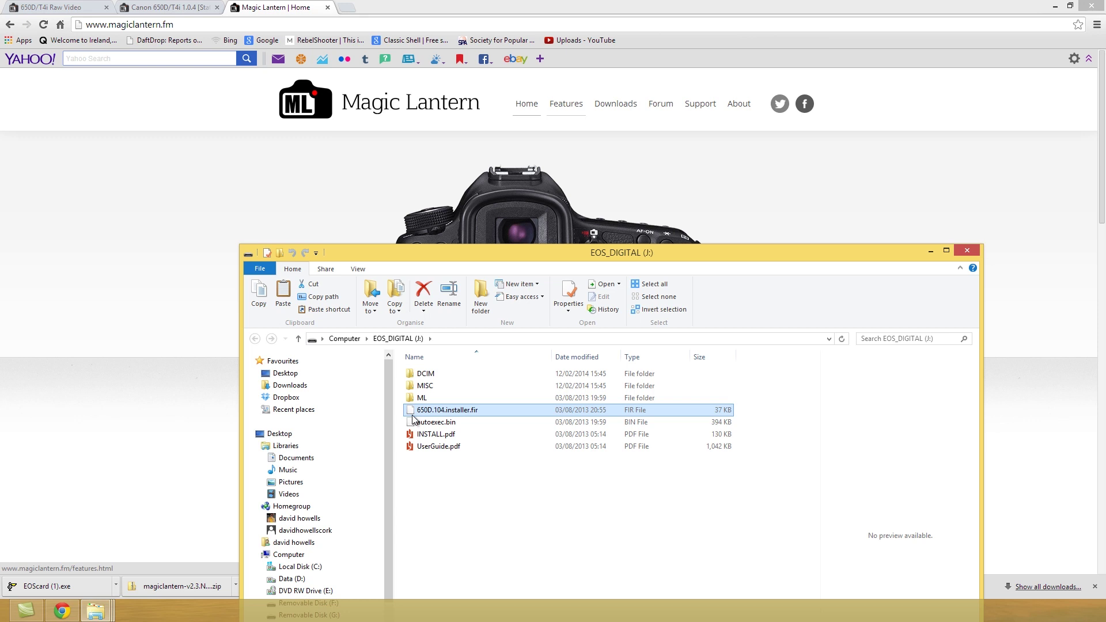
key(Delete)
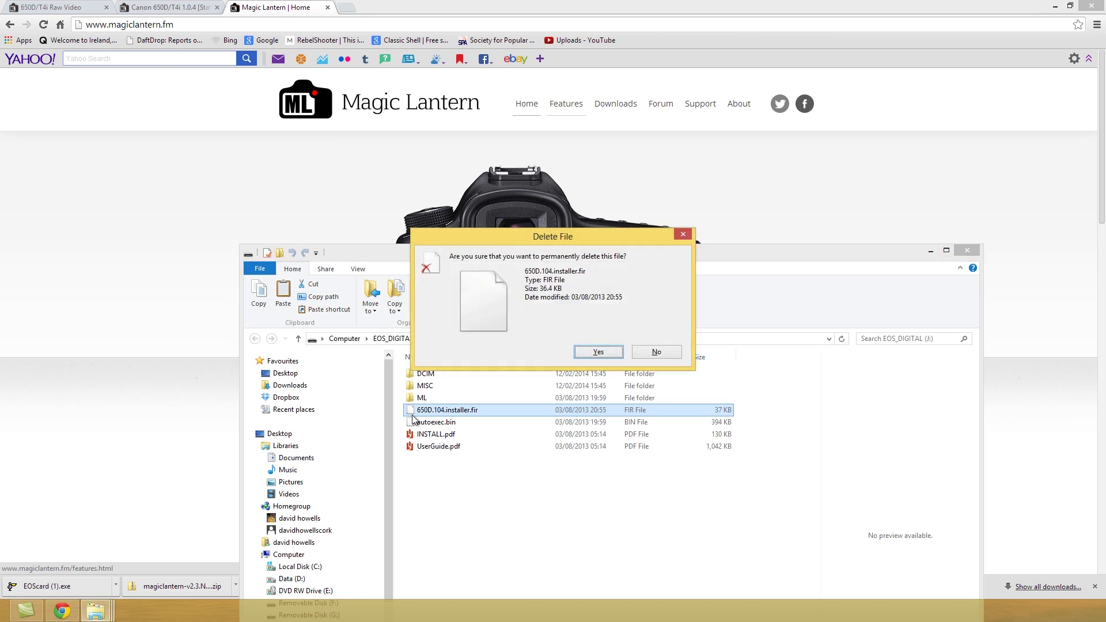
click(599, 351)
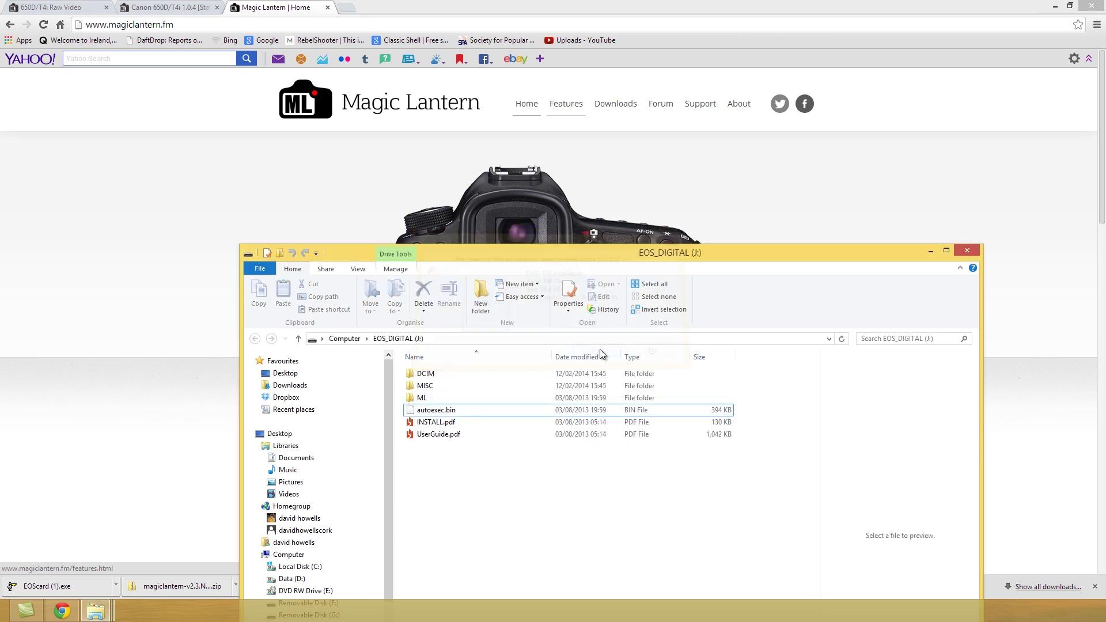
click(929, 251)
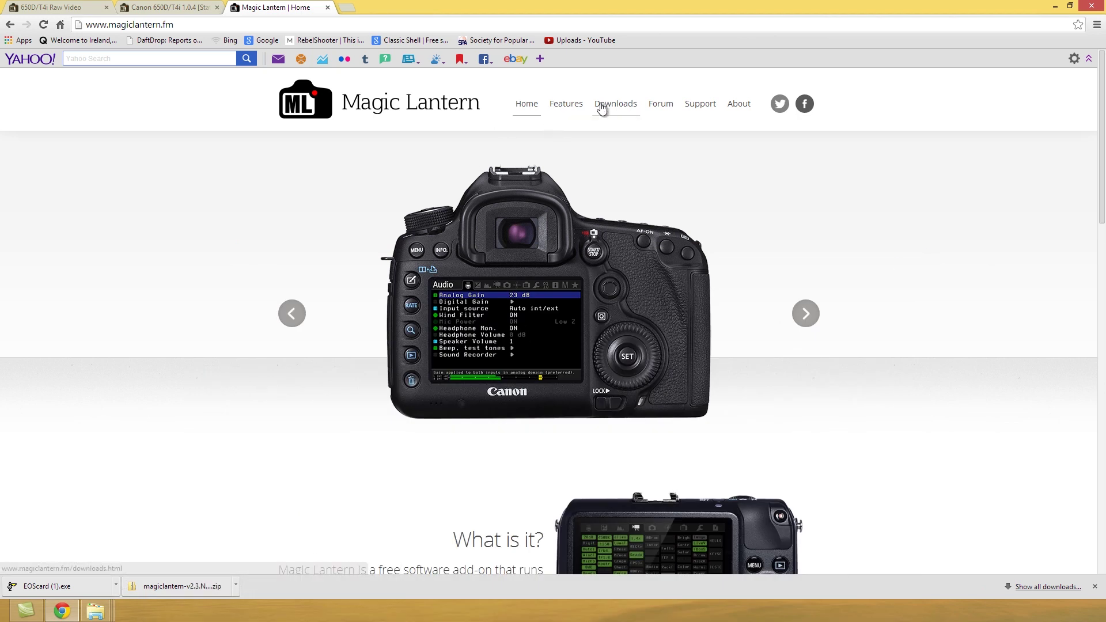
Go from Downloads to Browse Nightly Builds and show the camera platform list.
click(621, 110)
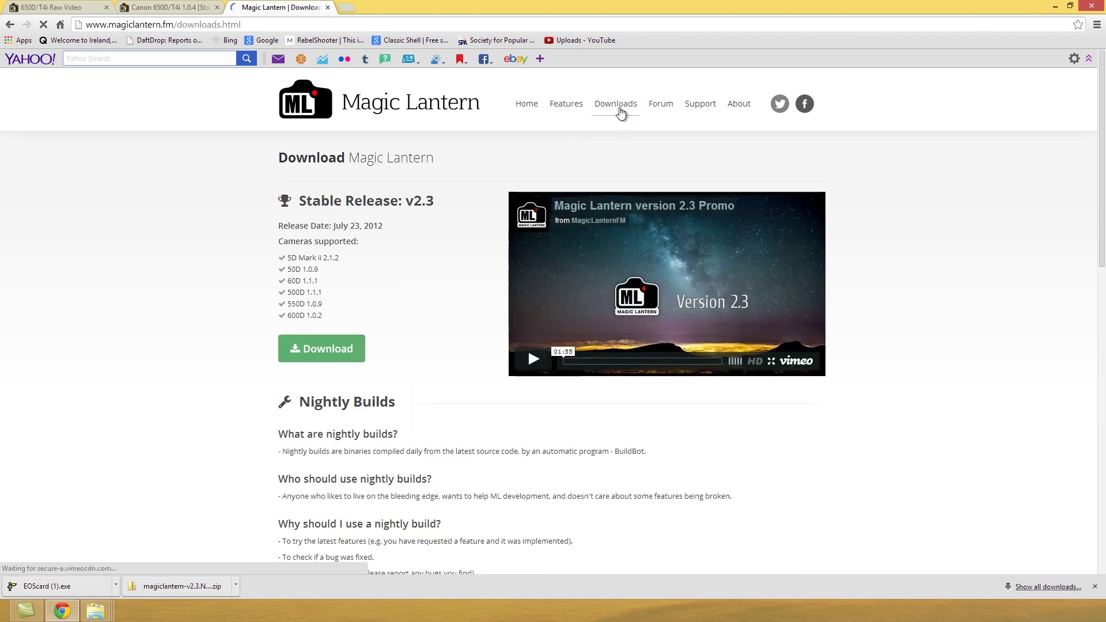
scroll(371, 360, down, 2)
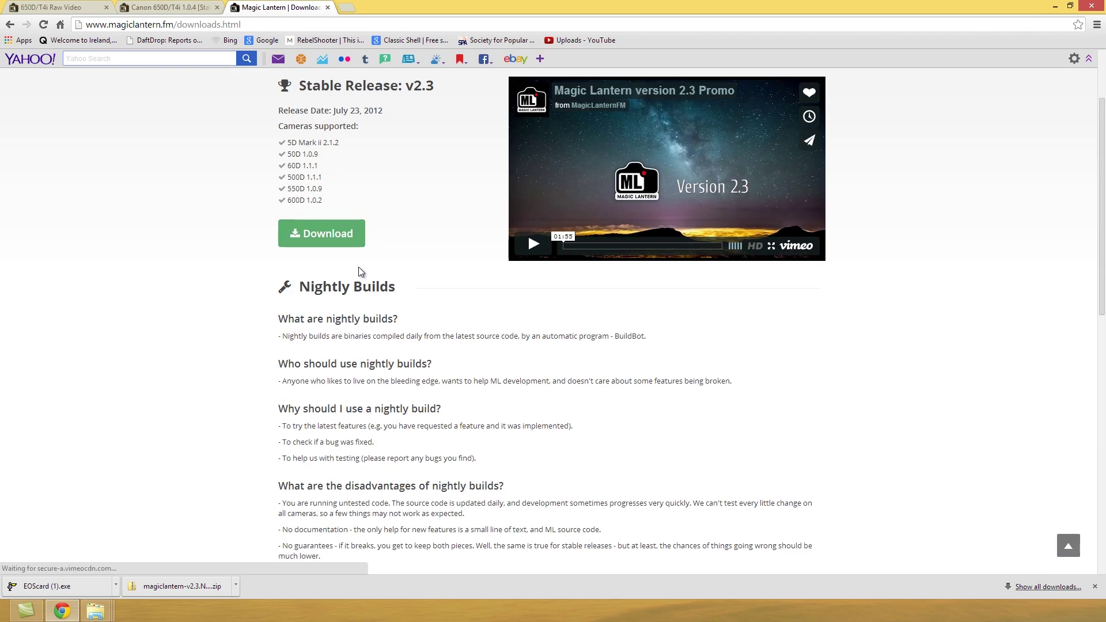
scroll(381, 256, down, 3)
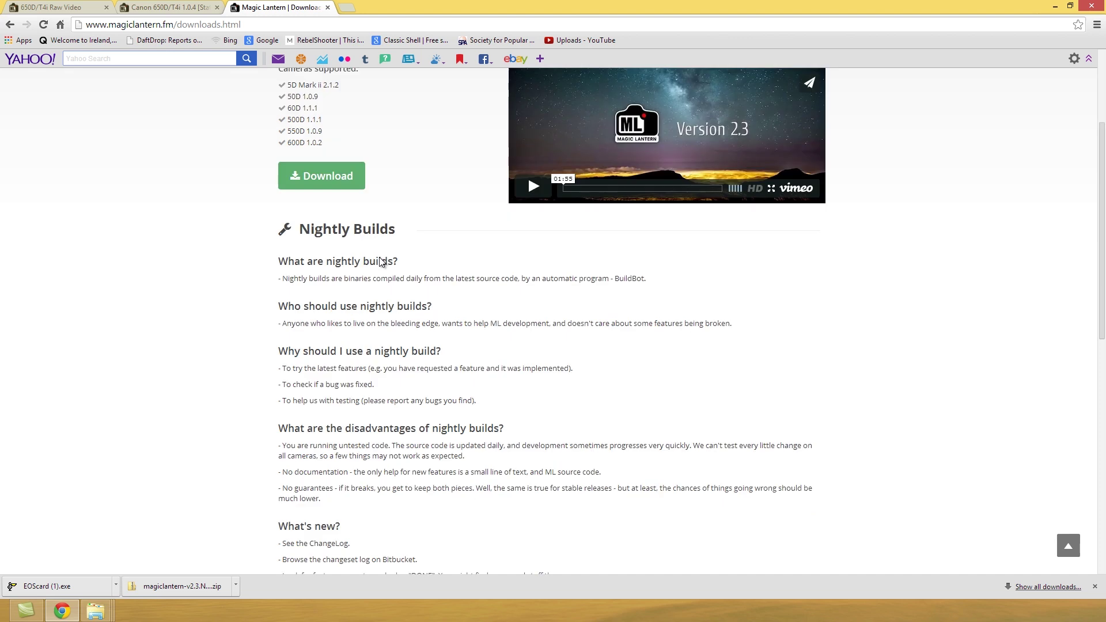
scroll(360, 193, down, 4)
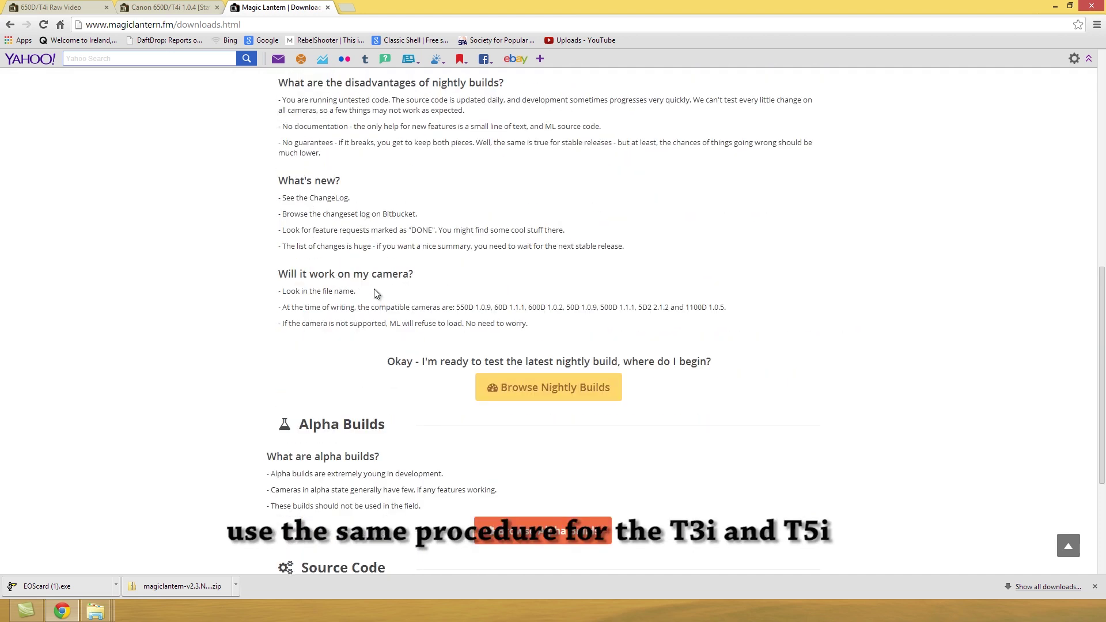
click(527, 394)
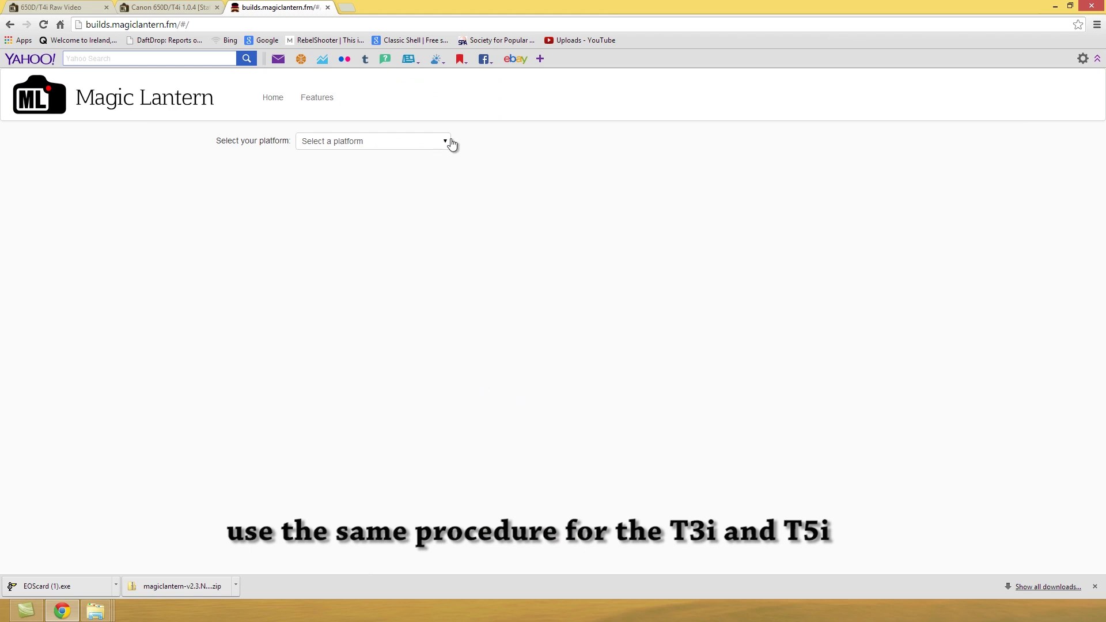
click(447, 144)
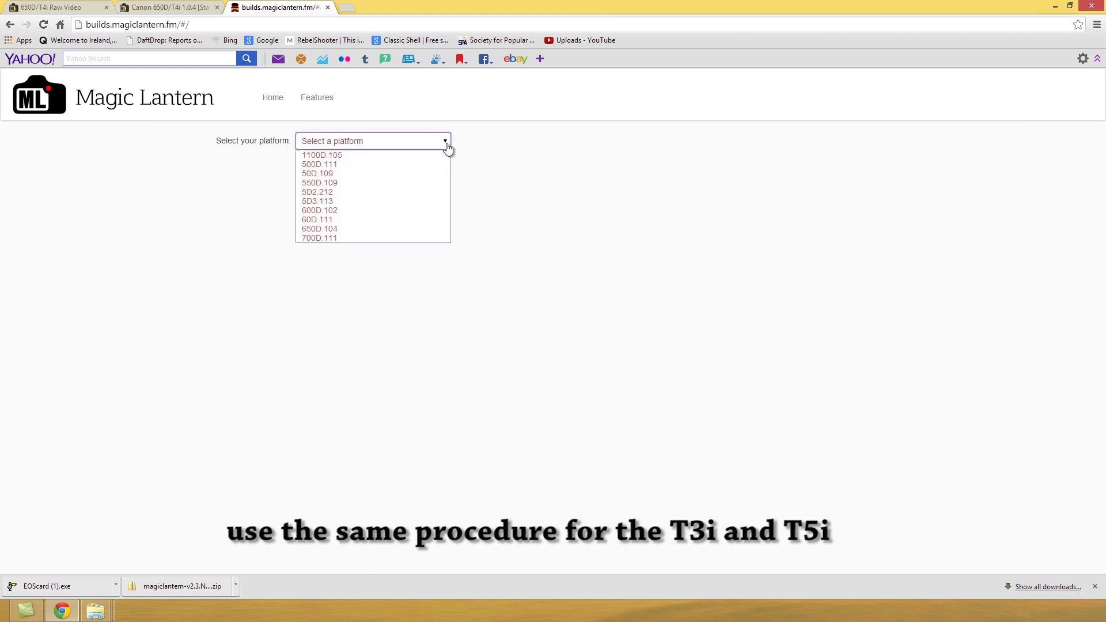
Select the 650D.104 platform and list its older nightly builds.
click(316, 229)
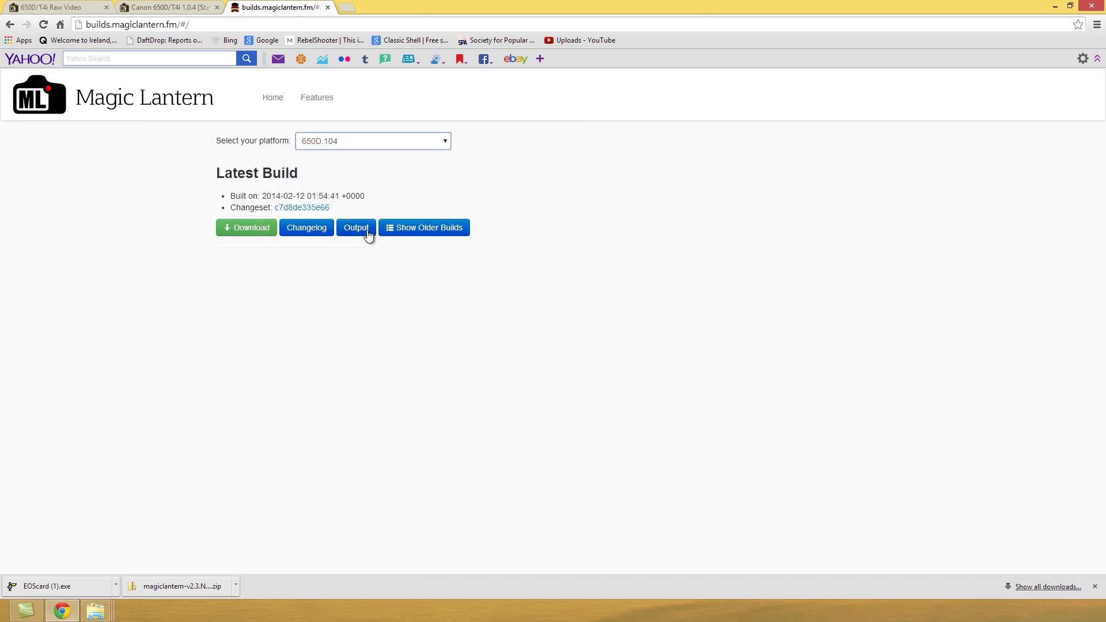
click(399, 229)
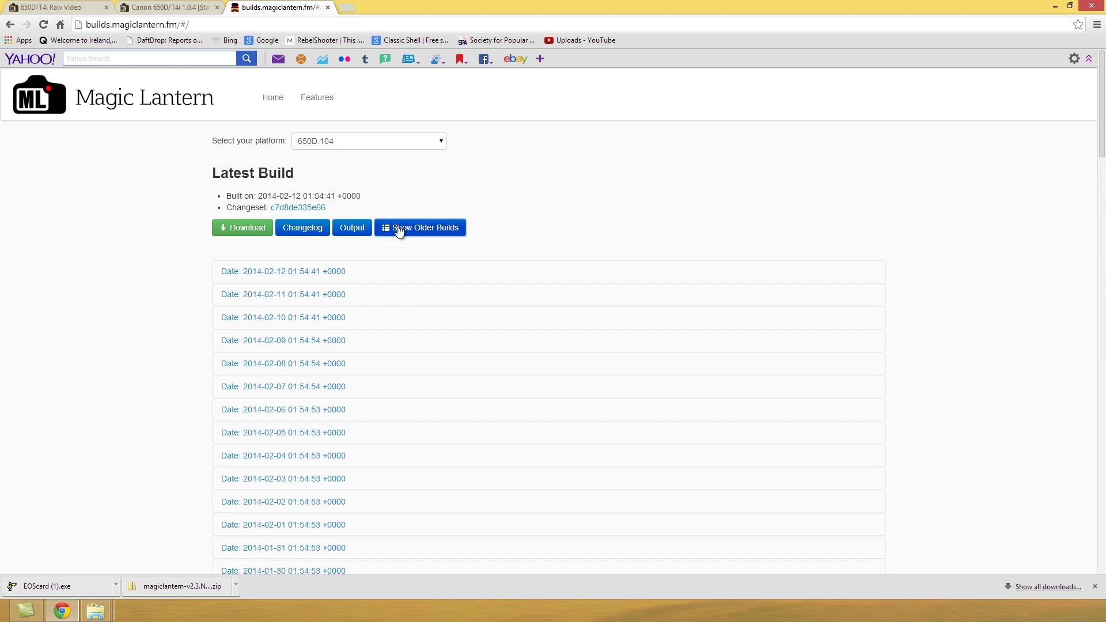
click(286, 433)
Download the 2014-02-04 nightly build zip and bring up its download options.
click(1095, 588)
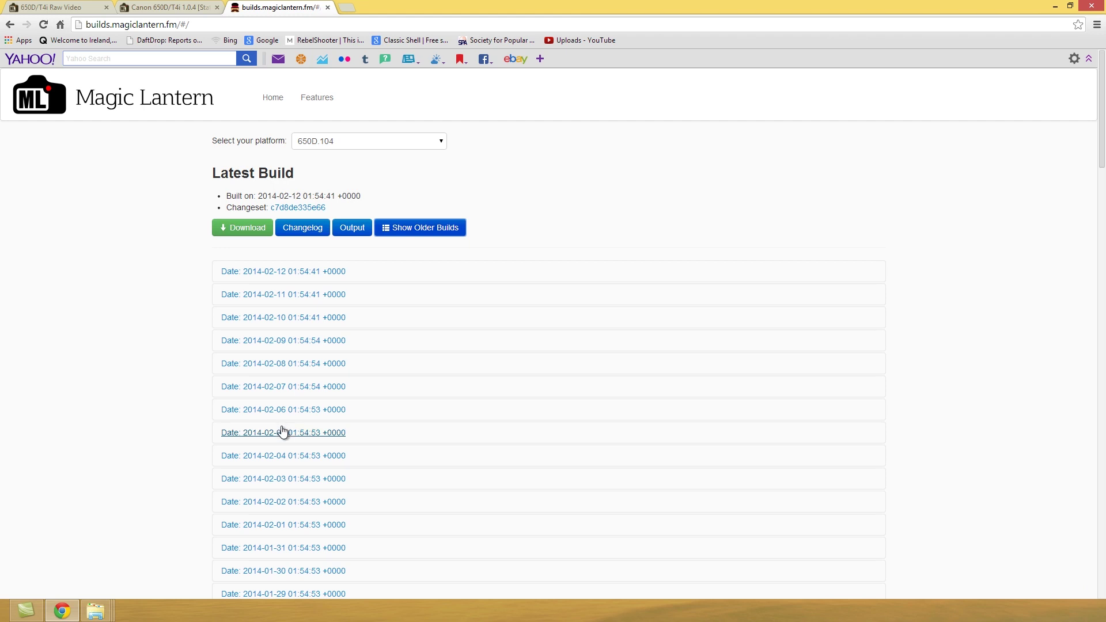
click(273, 456)
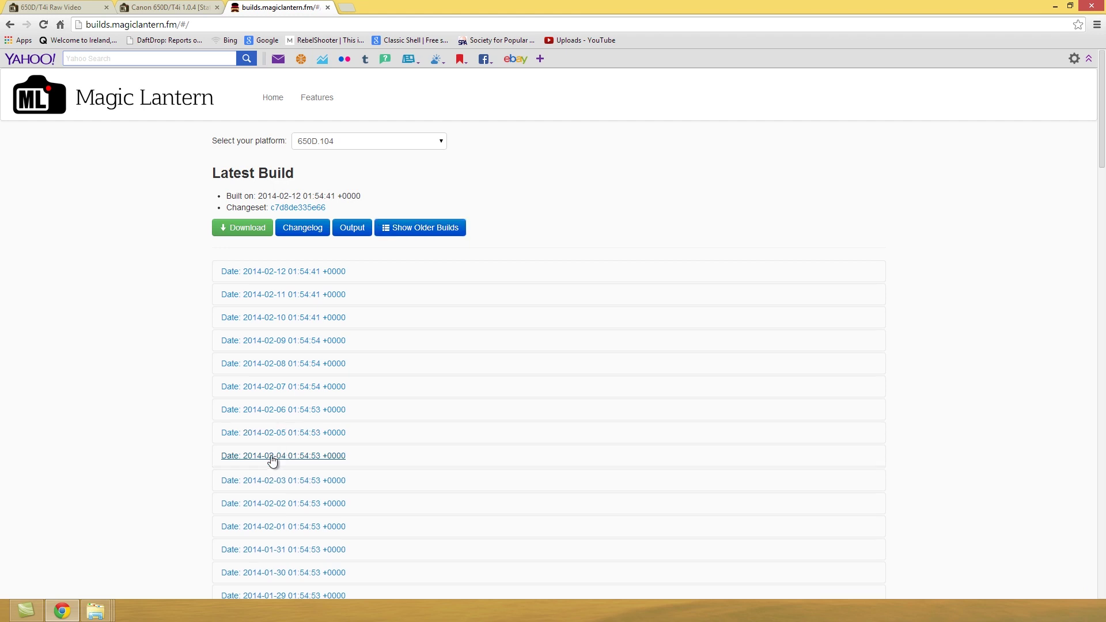
scroll(269, 535, down, 2)
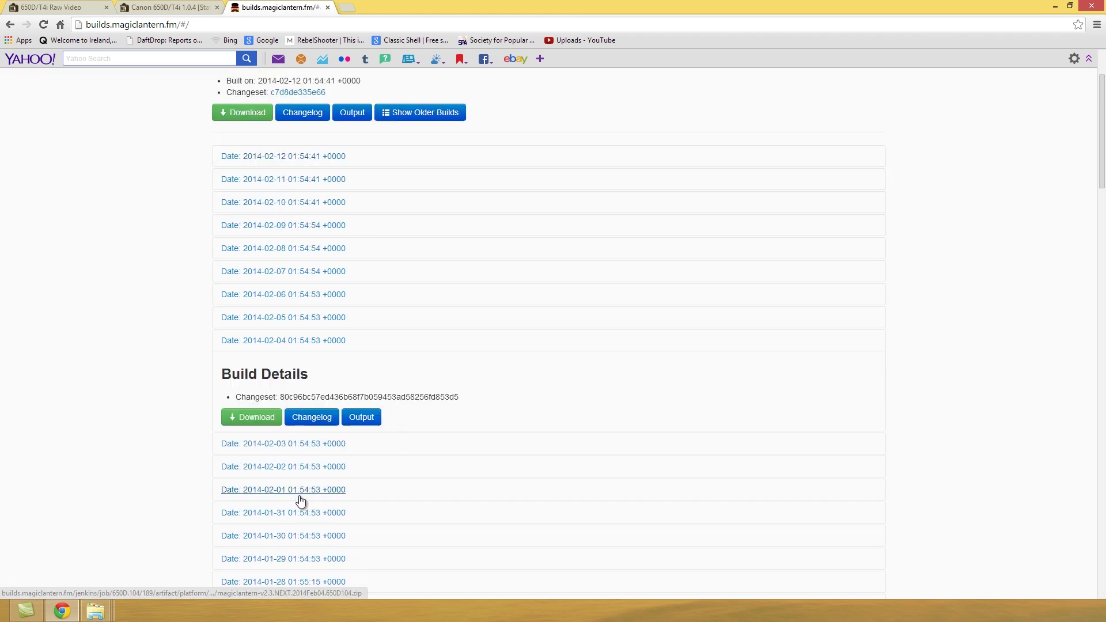
click(251, 424)
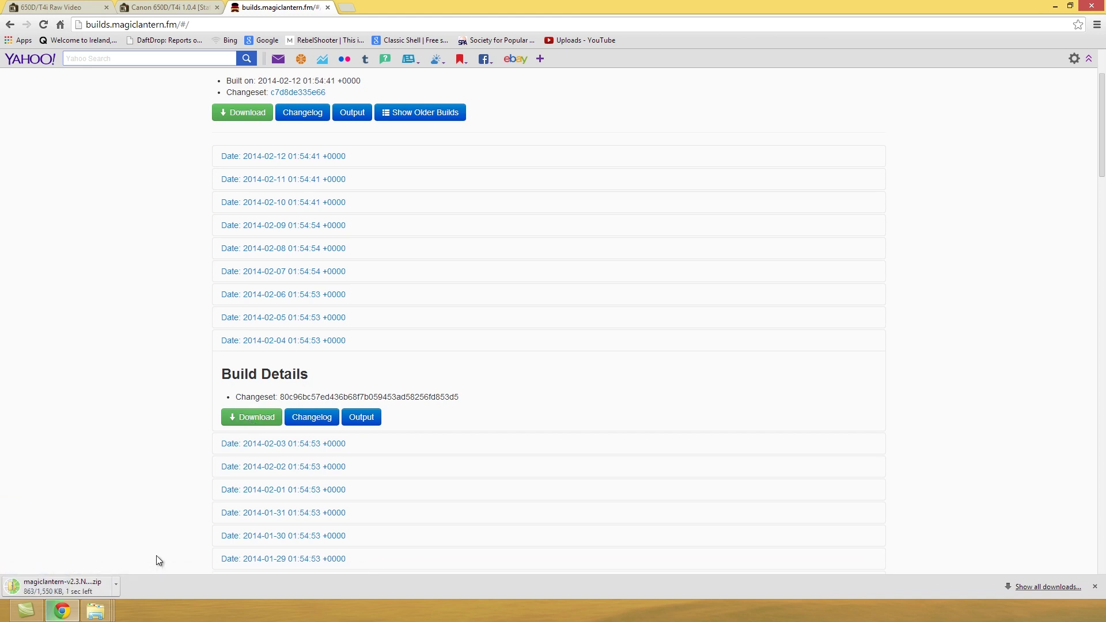
right_click(81, 590)
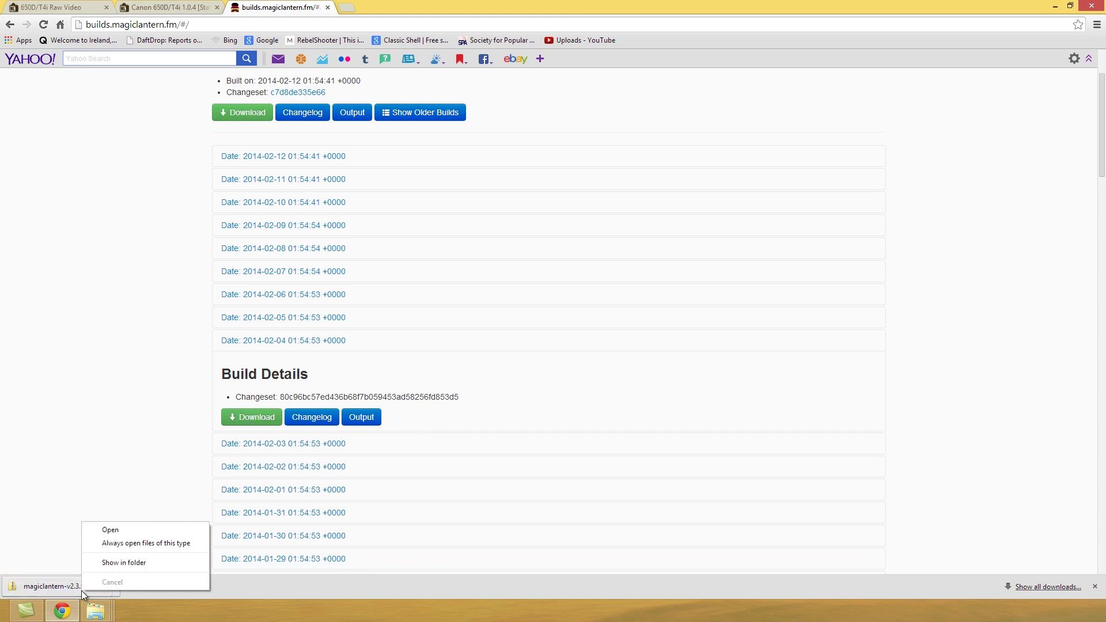
Show the downloaded magiclantern-v2.3.NEXT.2014Feb04.650D104.zip in its folder and copy it.
click(117, 564)
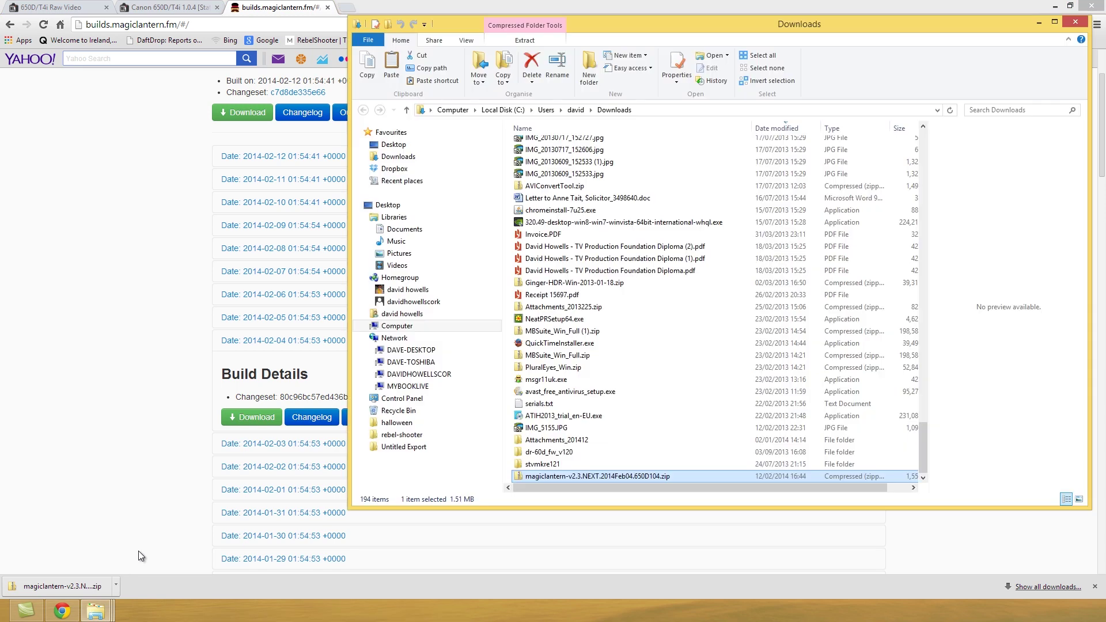
right_click(537, 475)
click(582, 400)
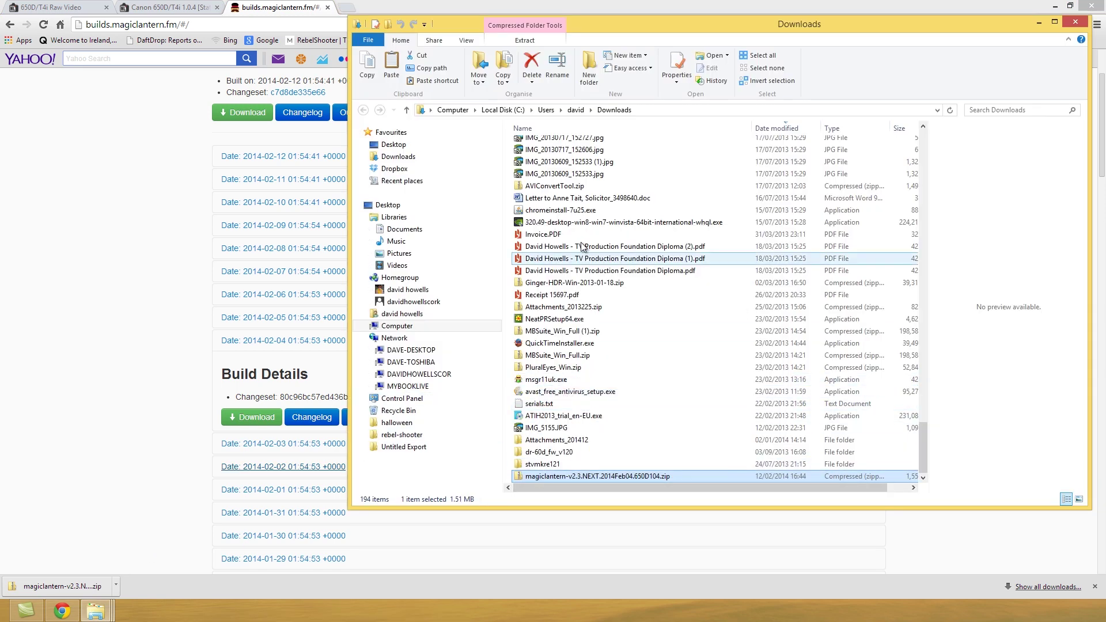
Paste the zip into D:\magic-lantern\650D and widen the Name column to read full names.
click(1039, 21)
click(1056, 5)
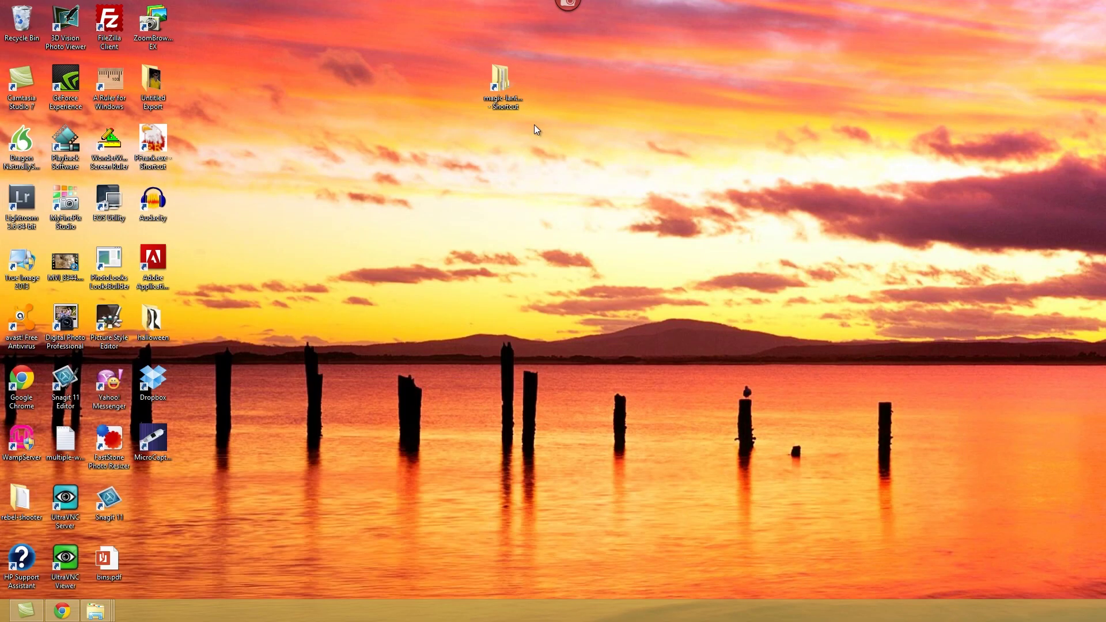
double_click(506, 84)
double_click(427, 126)
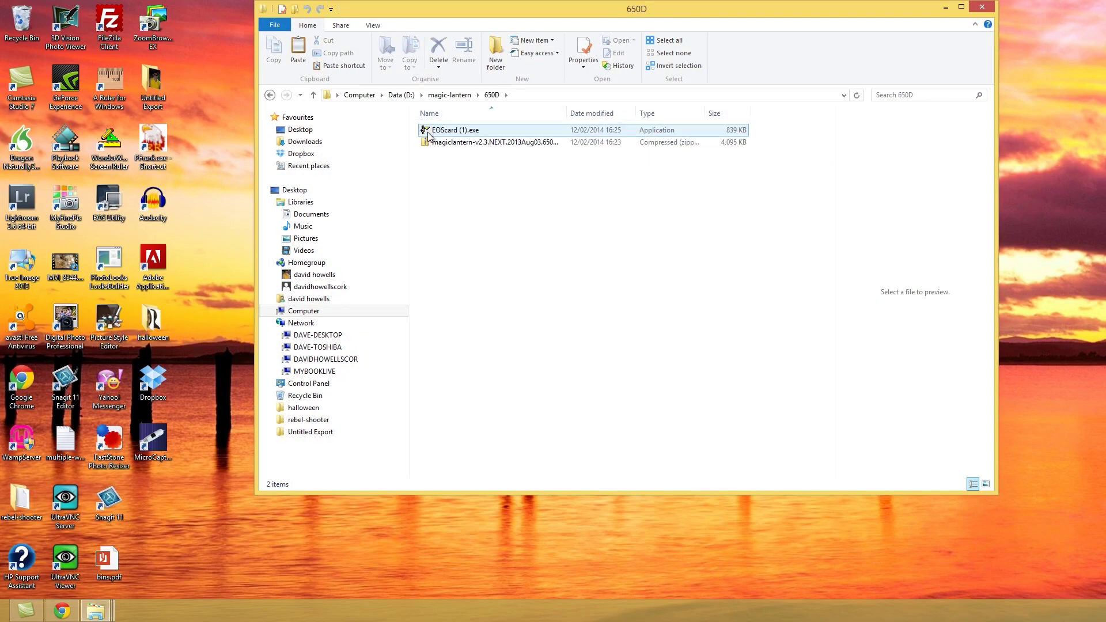
right_click(435, 171)
click(465, 250)
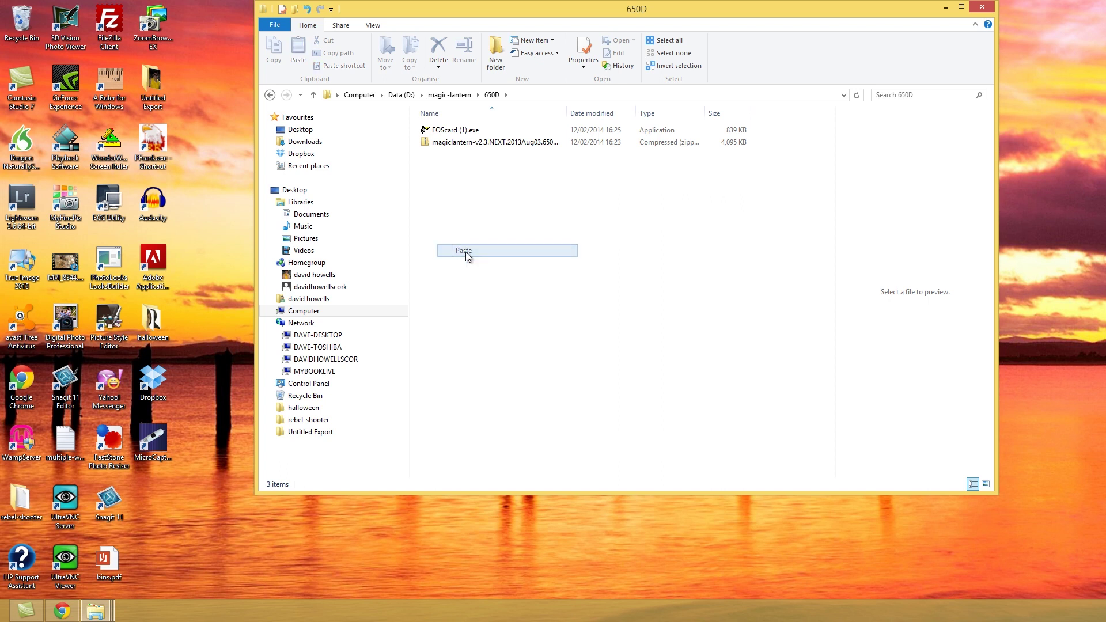
double_click(568, 109)
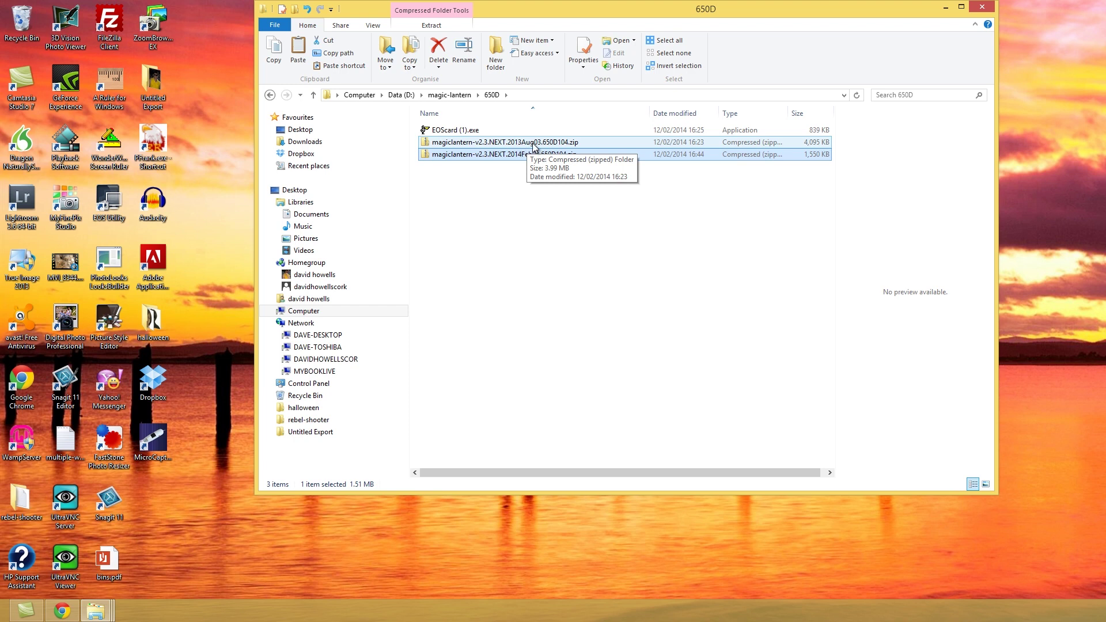
click(533, 193)
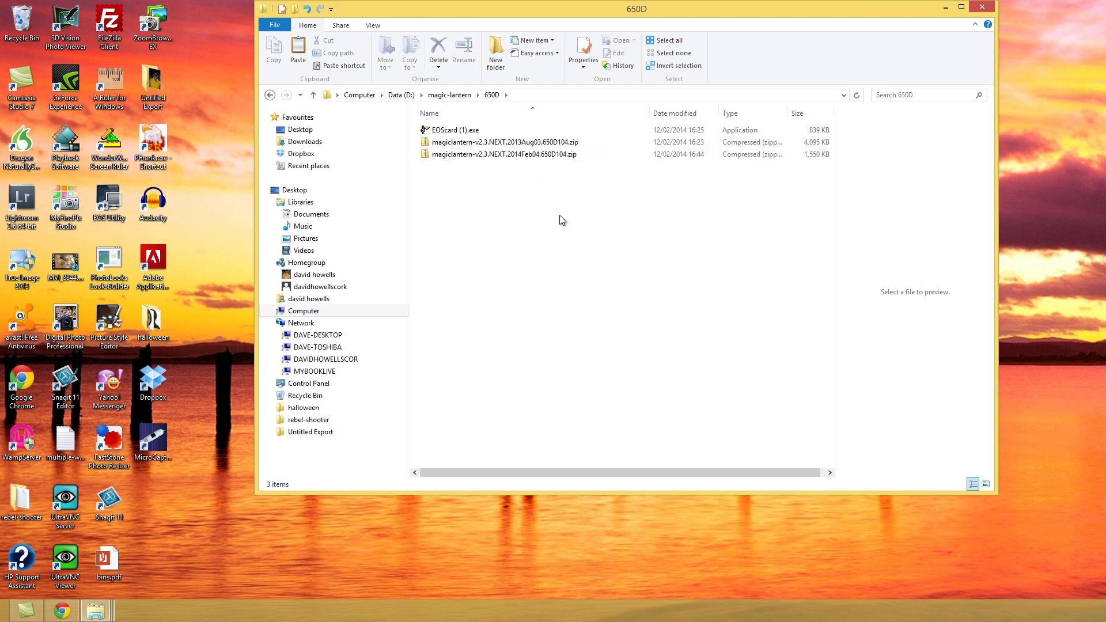
Extract All of the Feb04 zip to the EOS_DIGITAL (J:) root, replacing existing files.
right_click(426, 155)
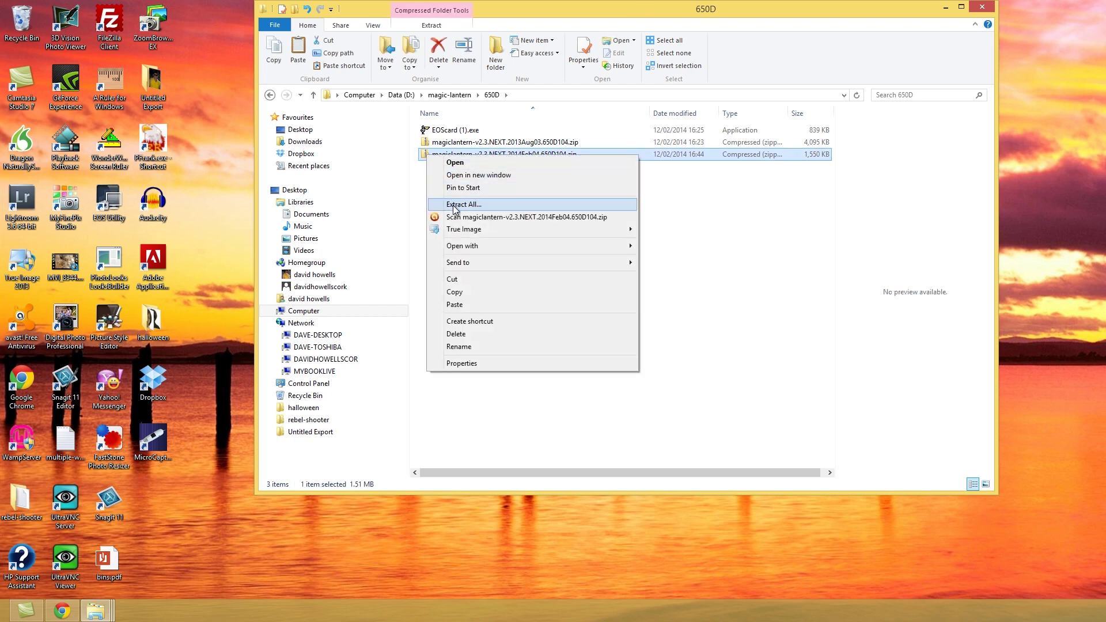
click(452, 205)
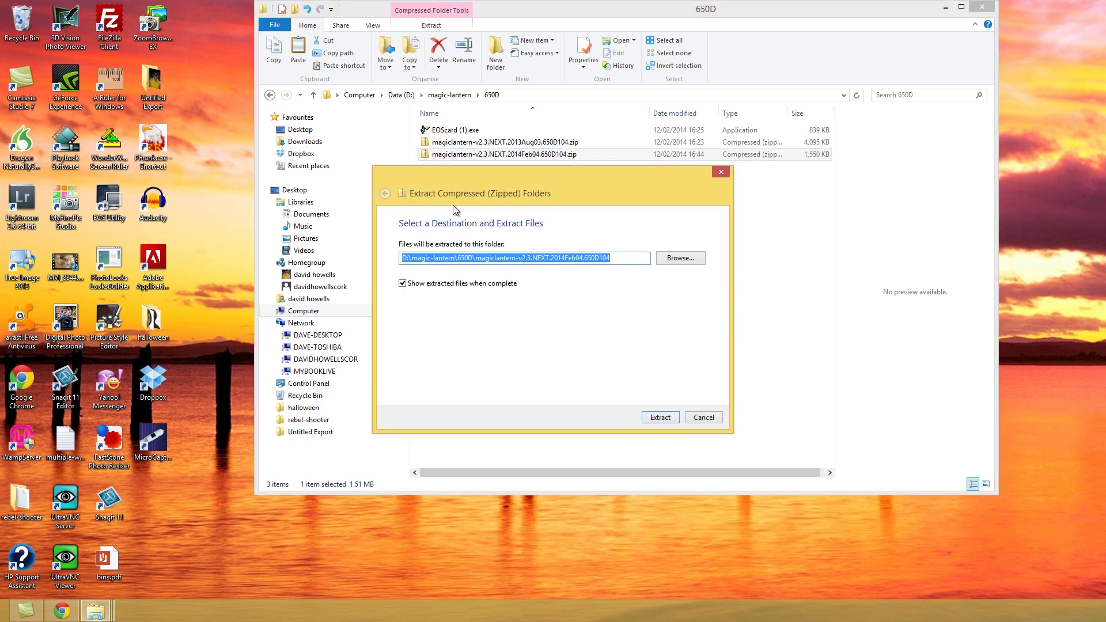
click(670, 257)
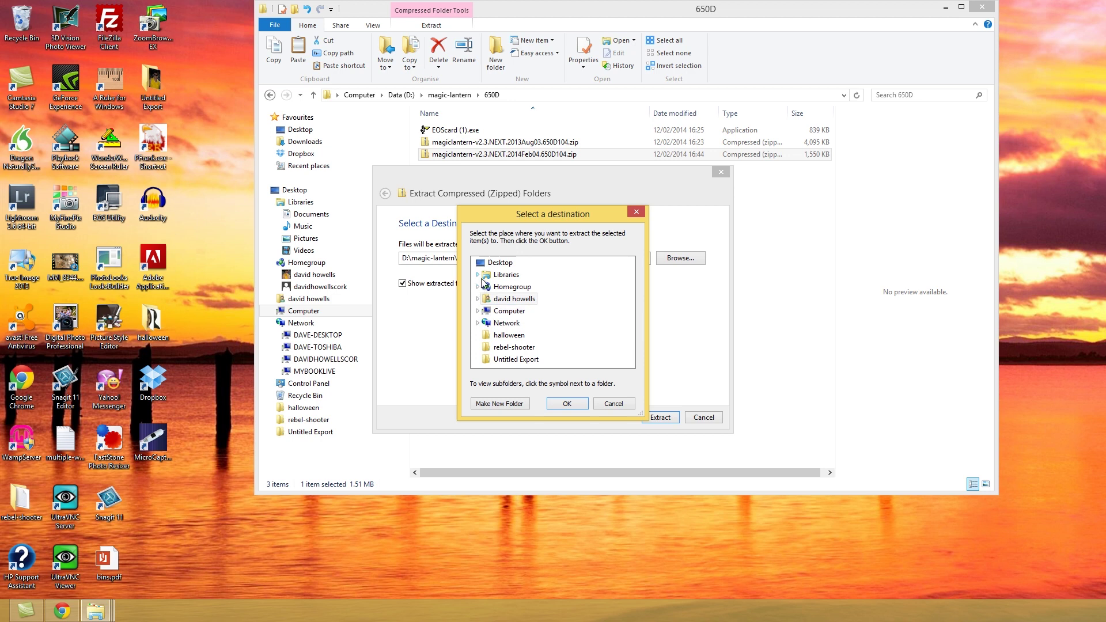
click(478, 311)
click(518, 323)
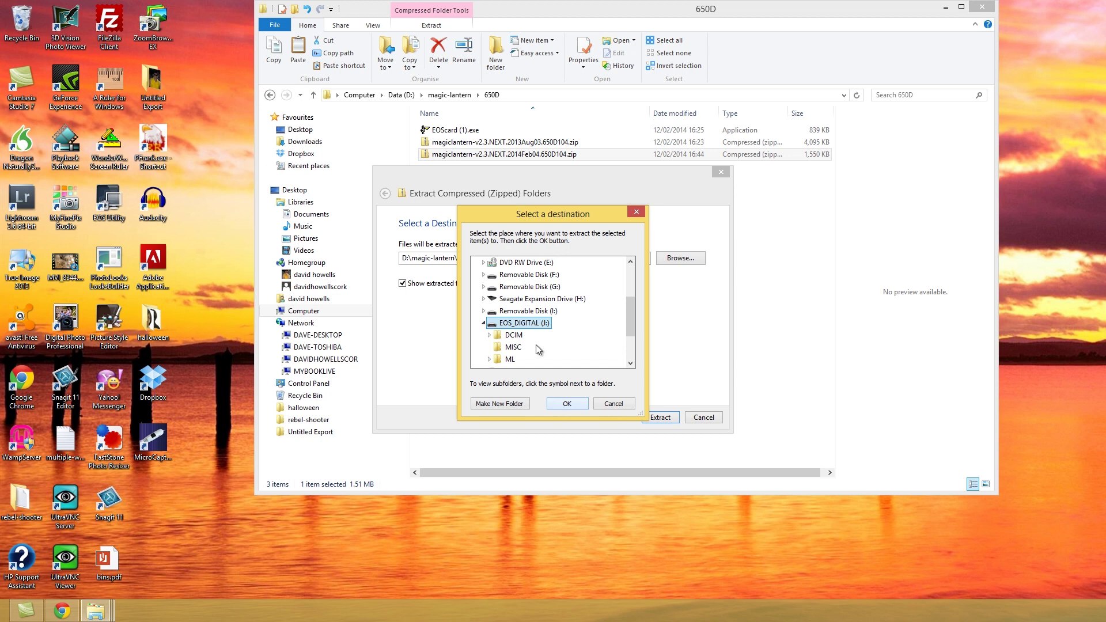
click(563, 404)
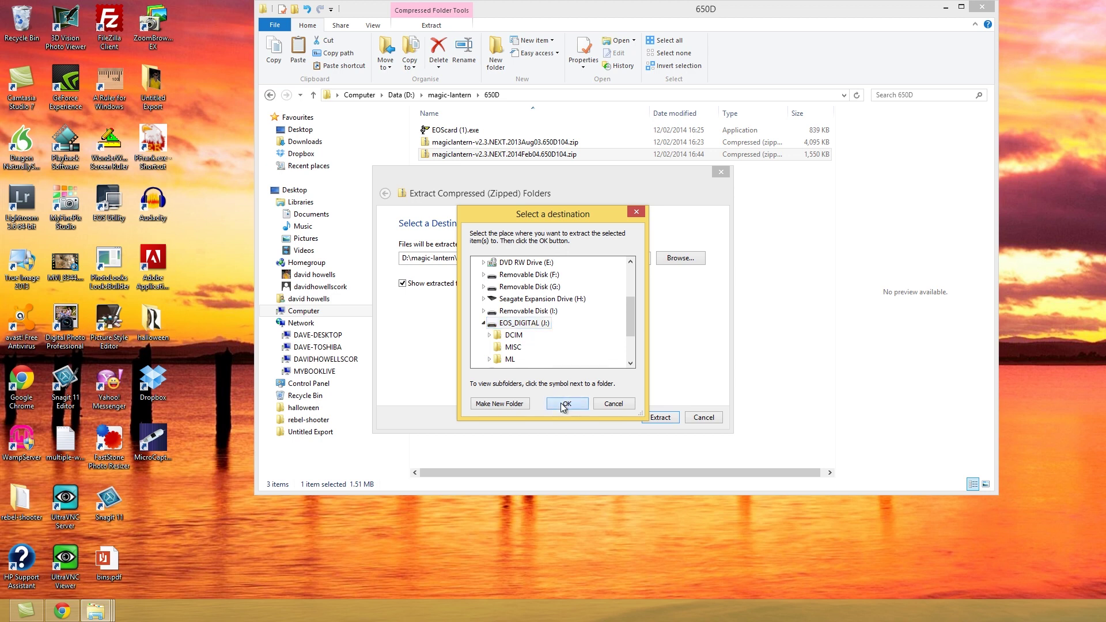
click(658, 418)
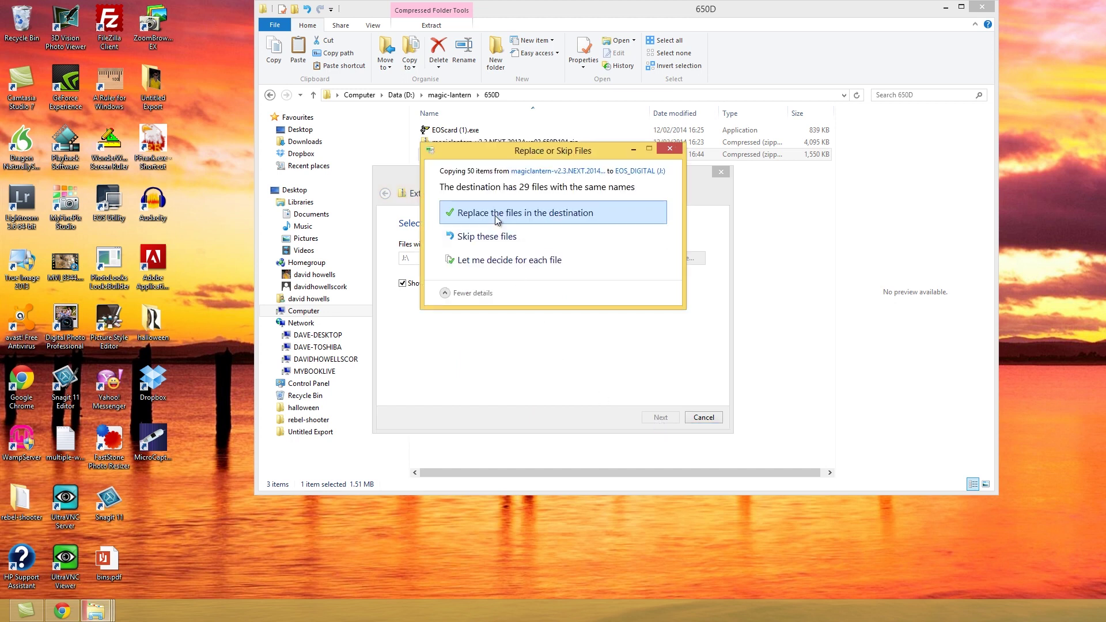
click(486, 217)
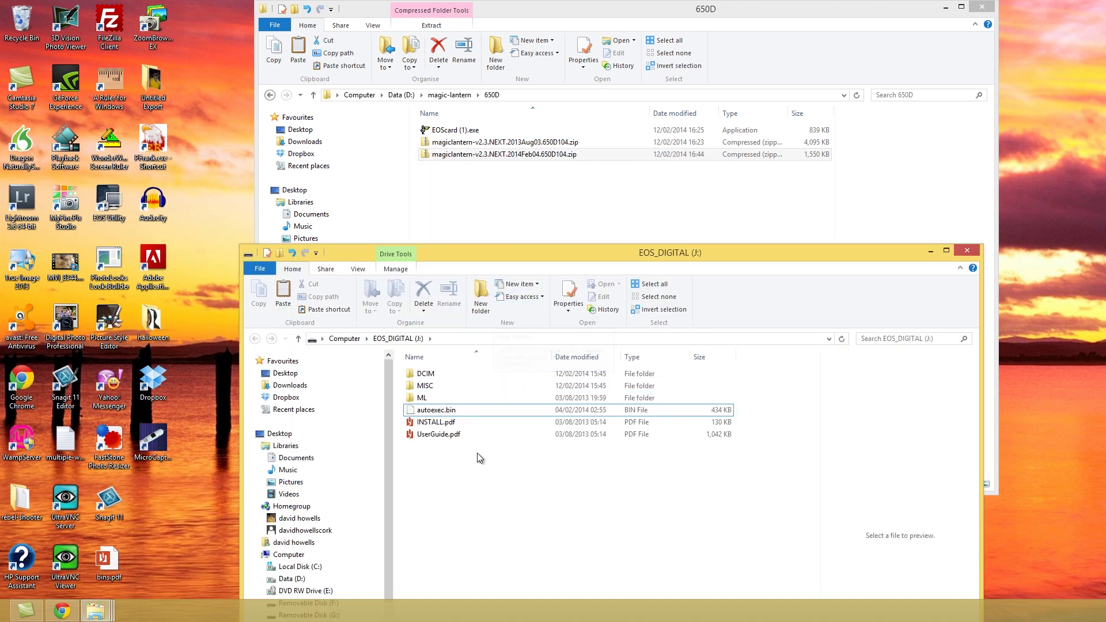
Browse into ML\modules on the card, return to J:\, then minimize both Explorer windows.
double_click(423, 398)
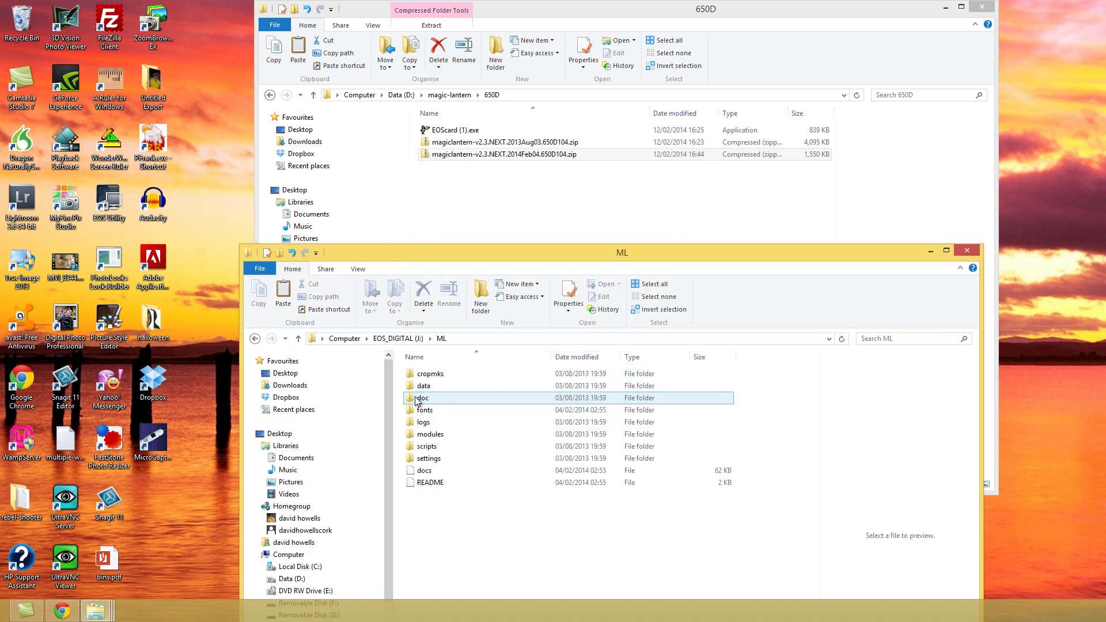
double_click(431, 435)
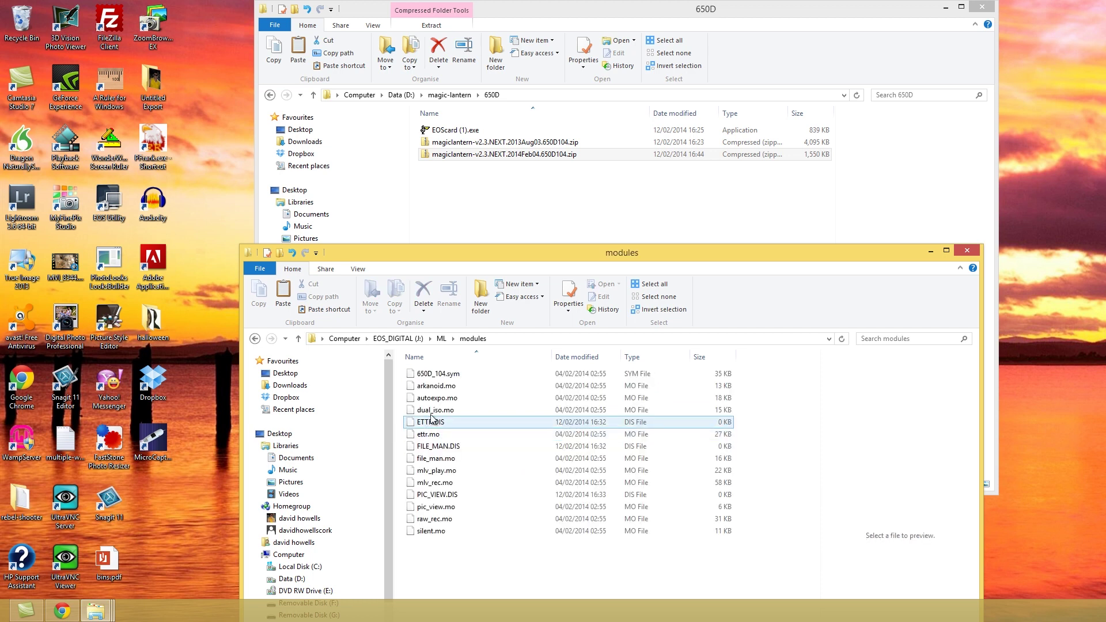
click(440, 339)
click(398, 339)
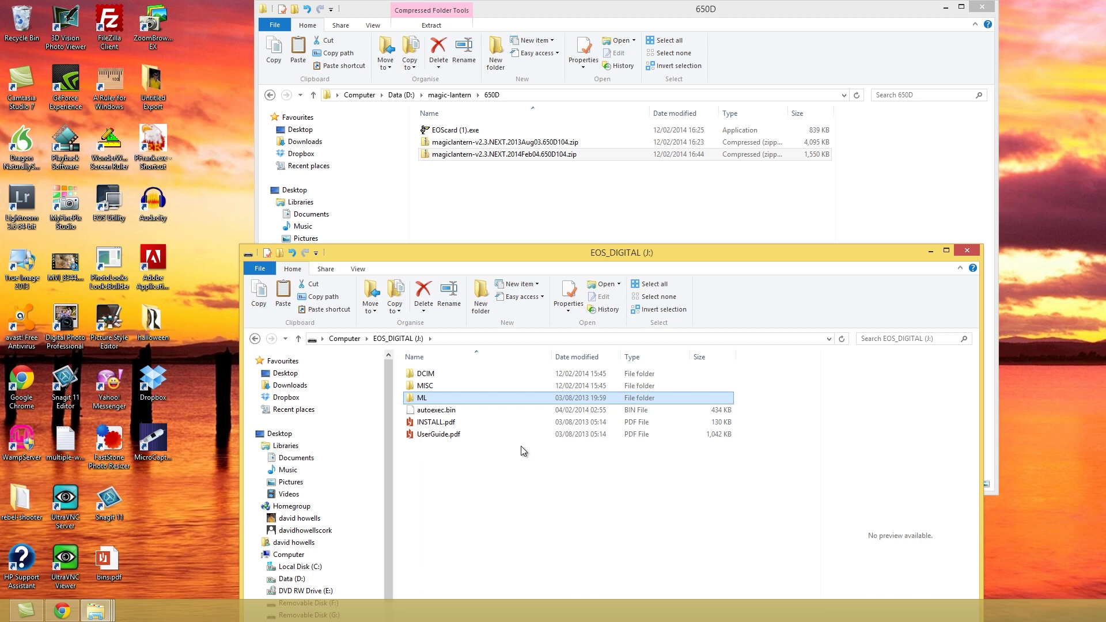
click(932, 251)
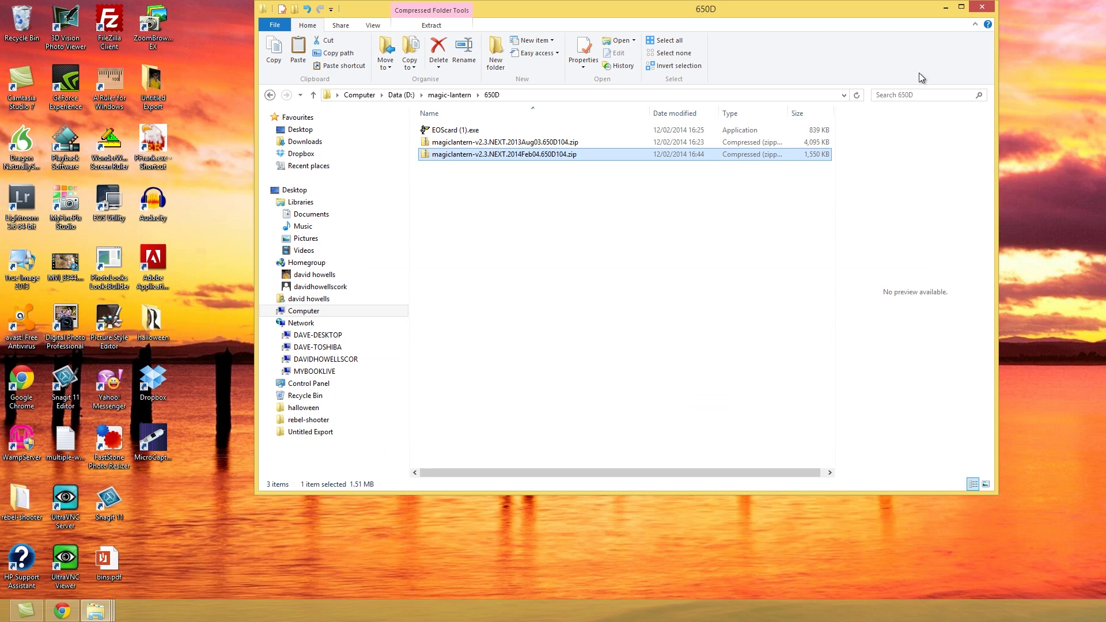
click(942, 12)
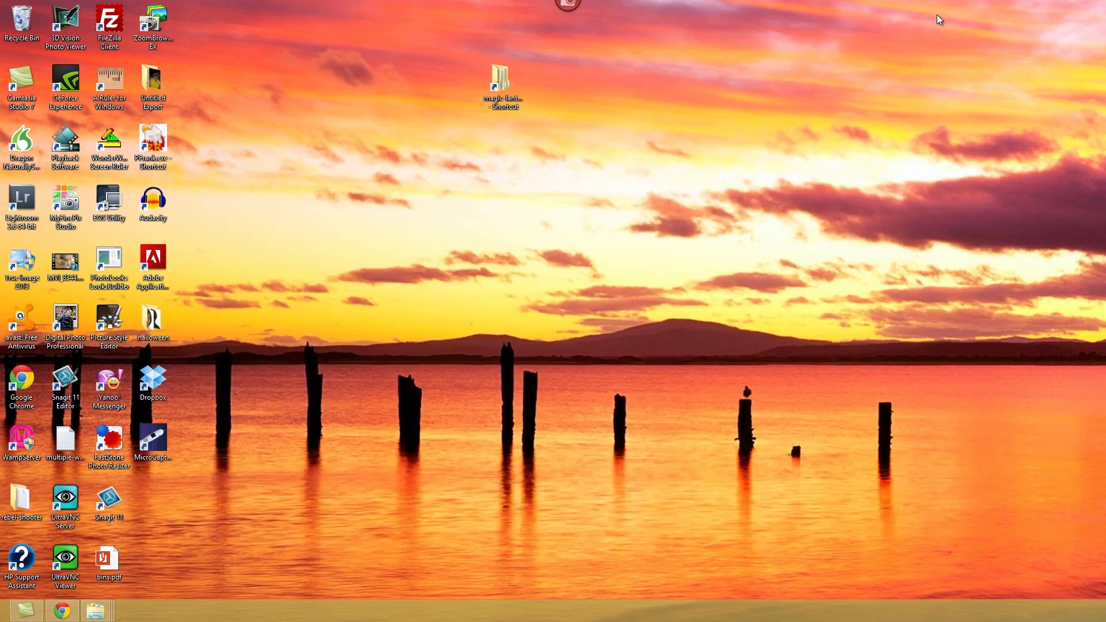